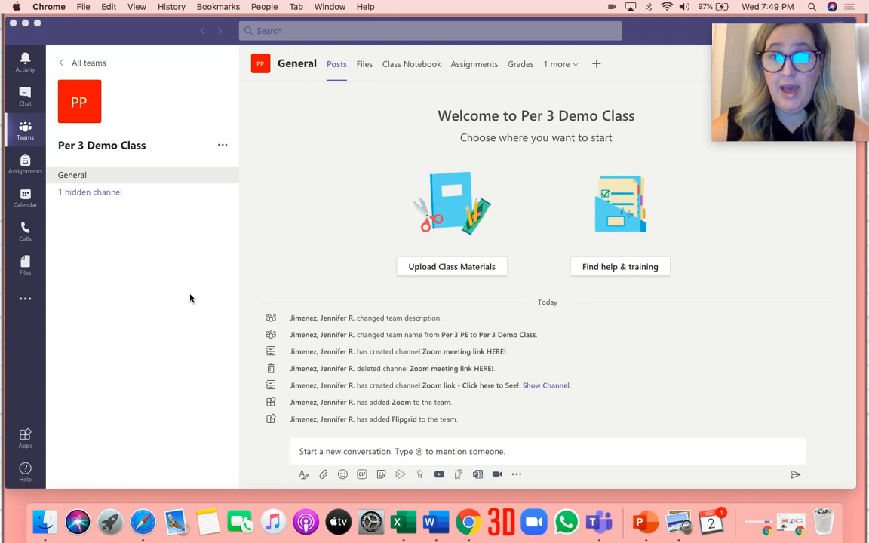
# Search the app catalogue for "zoom" and return to the Per 3 Demo Class team's General channel
pyautogui.click(25, 301)
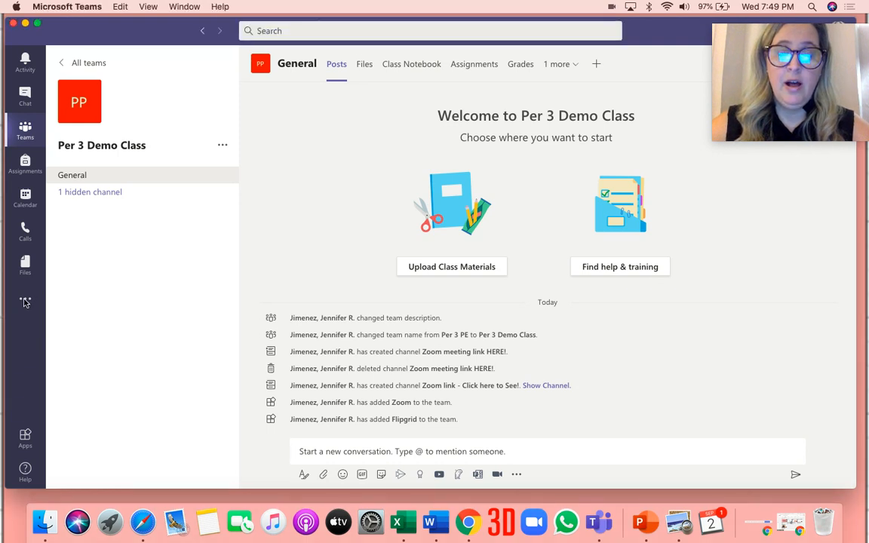
pyautogui.click(26, 438)
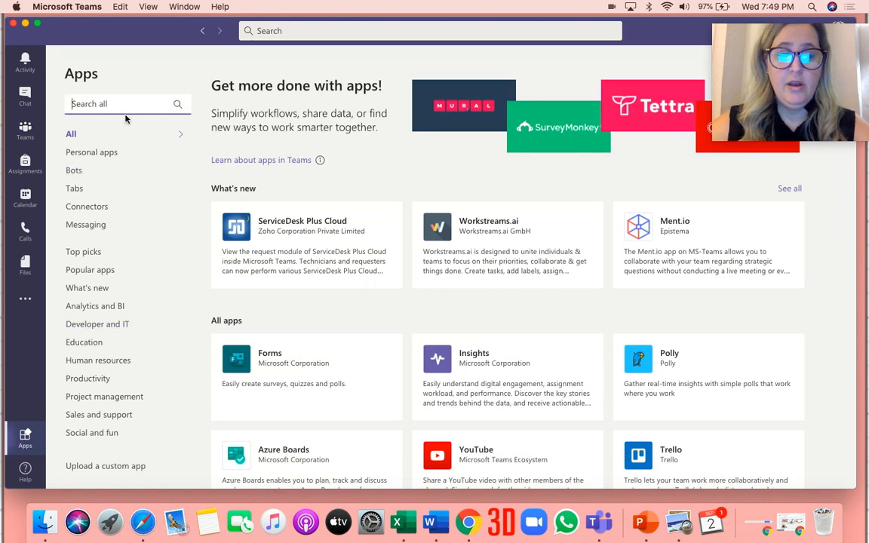
pyautogui.write('zoom')
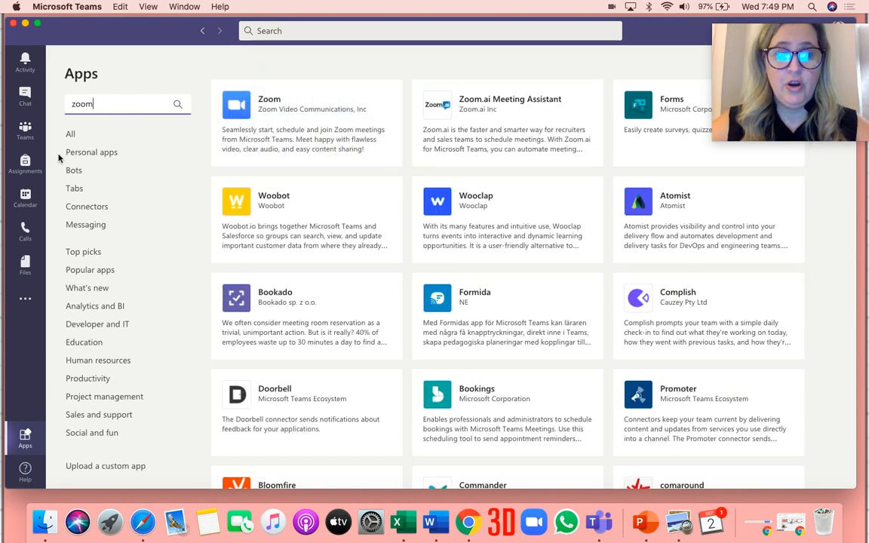
pyautogui.click(25, 130)
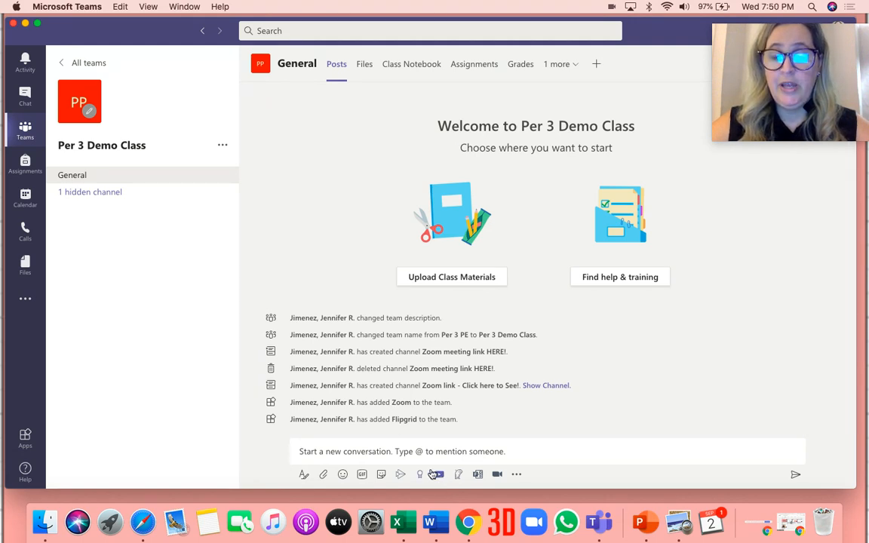
# Start scheduling a Zoom meeting from the General channel's message box and set its topic to "8pm Class meeting"
pyautogui.click(497, 474)
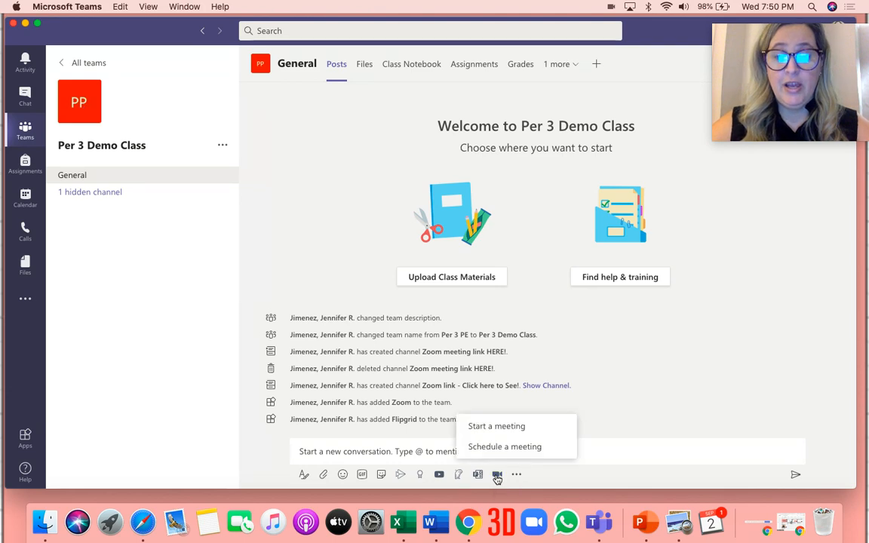
pyautogui.click(501, 449)
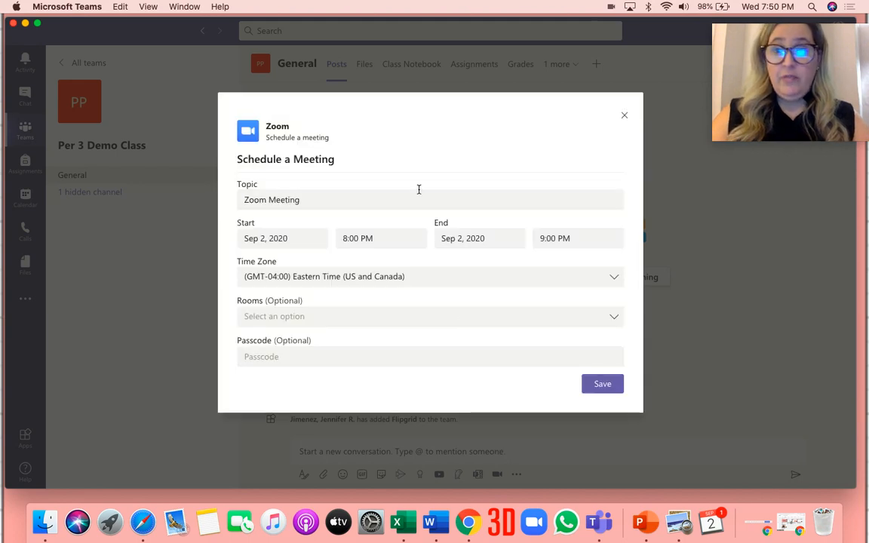
pyautogui.tripleClick(310, 198)
pyautogui.write('8')
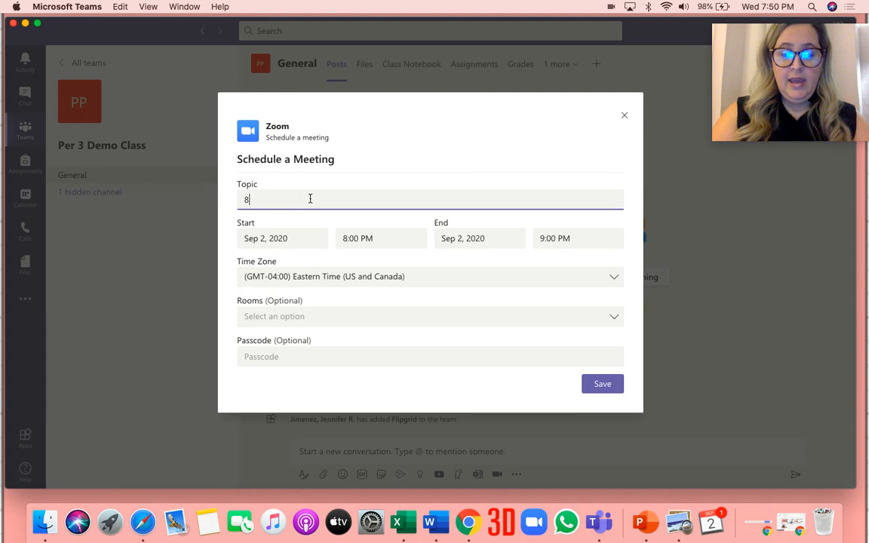
pyautogui.write('pm Class meeting')
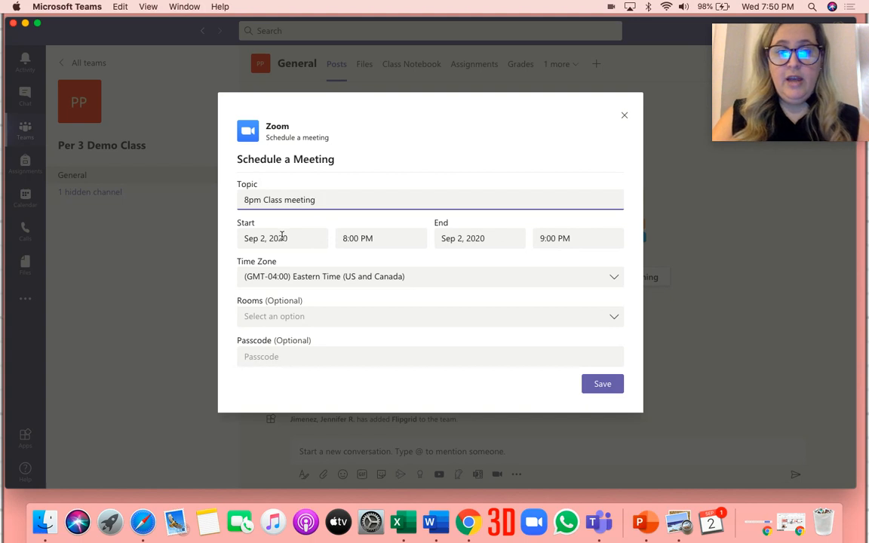
# Set the Zoom meeting's end time to 8:32 PM
pyautogui.click(550, 238)
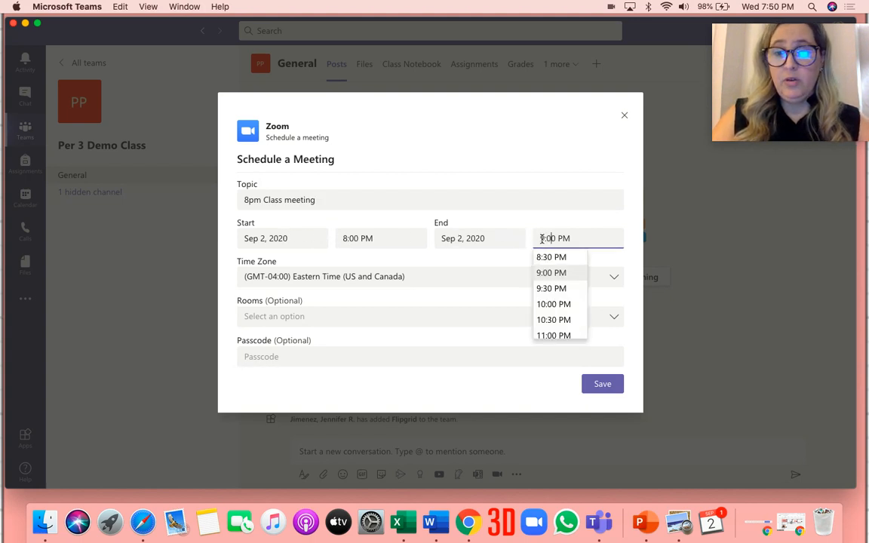
pyautogui.press('BackSpace')
pyautogui.write('8')
pyautogui.press('Right')
pyautogui.press('Right')
pyautogui.press('Right')
pyautogui.press('BackSpace')
pyautogui.press('BackSpace')
pyautogui.write('32')
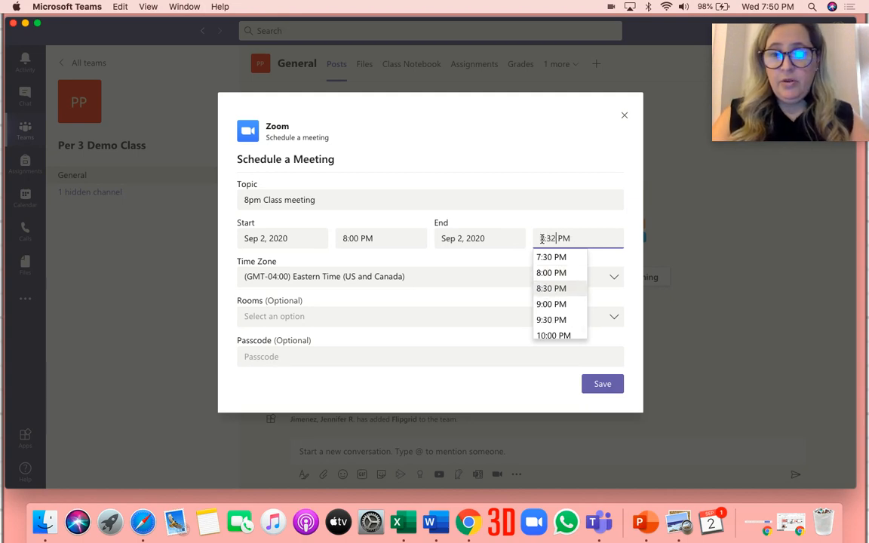
pyautogui.press('Return')
pyautogui.click(555, 238)
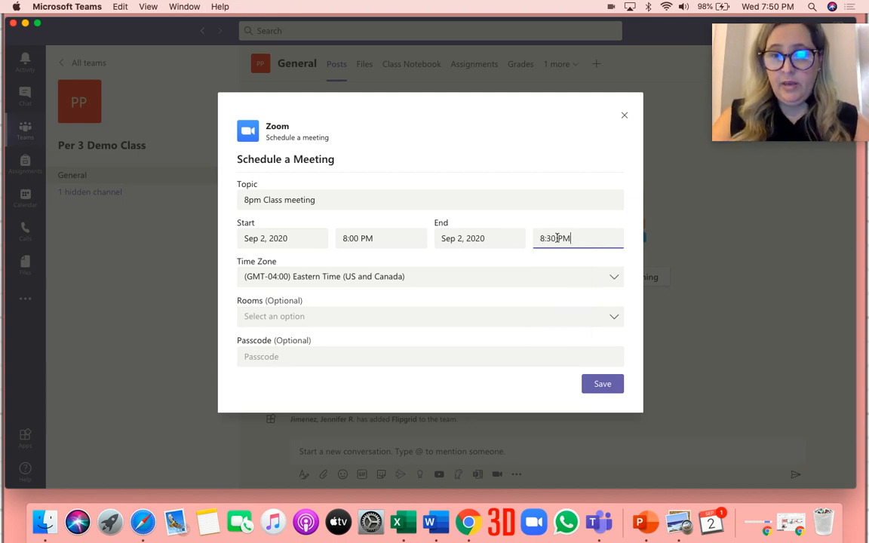
pyautogui.press('BackSpace')
pyautogui.write('2')
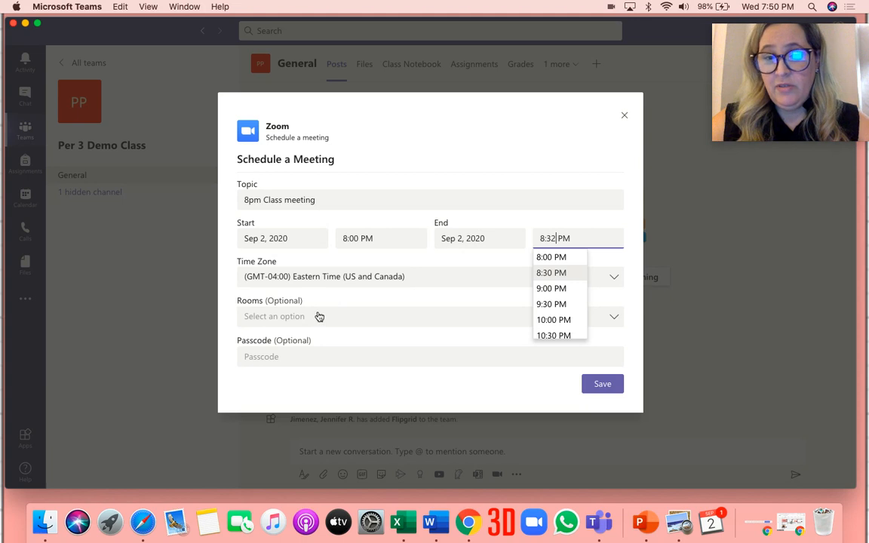
# Leave the optional room and passcode fields empty and save the scheduled Zoom meeting
pyautogui.click(319, 316)
pyautogui.click(542, 141)
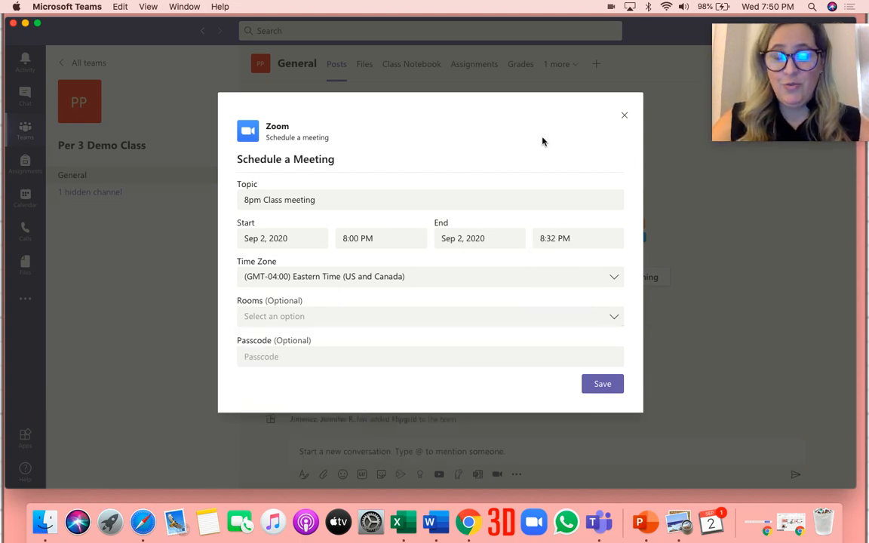
pyautogui.click(257, 360)
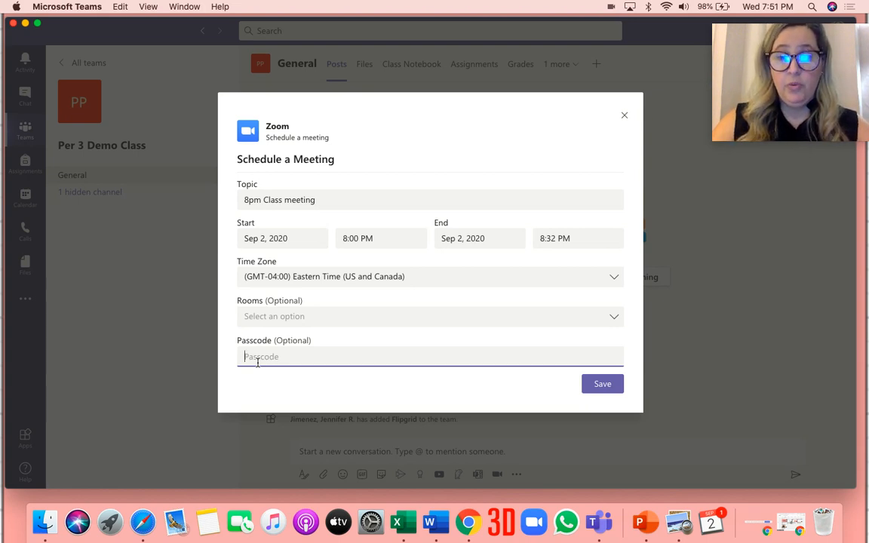
pyautogui.click(602, 380)
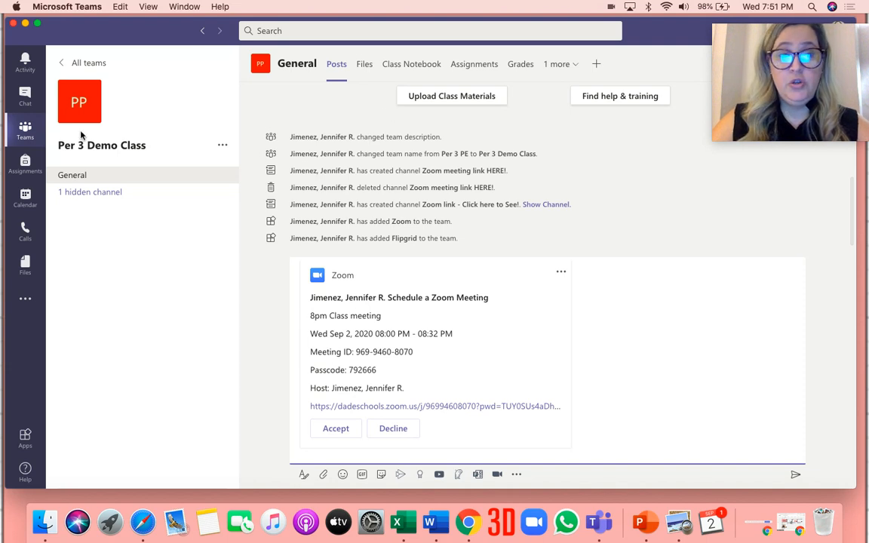
# Examine the attendee and repeat options of the 8pm Class meeting in the calendar, and return to the class team's posts
pyautogui.click(26, 198)
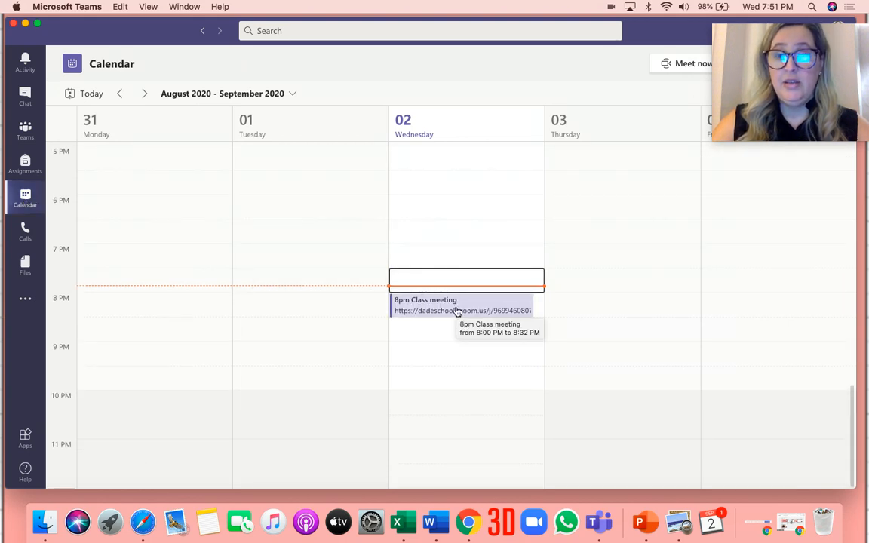
pyautogui.click(457, 309)
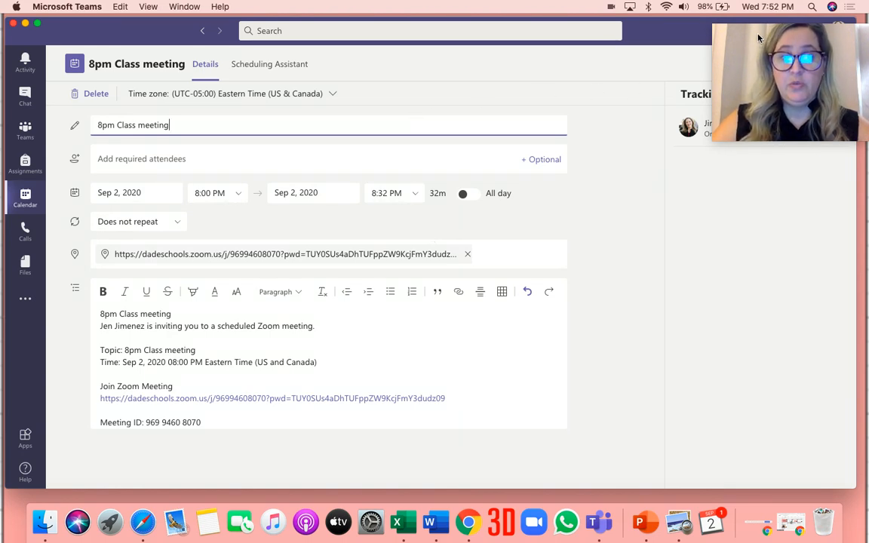
pyautogui.click(147, 158)
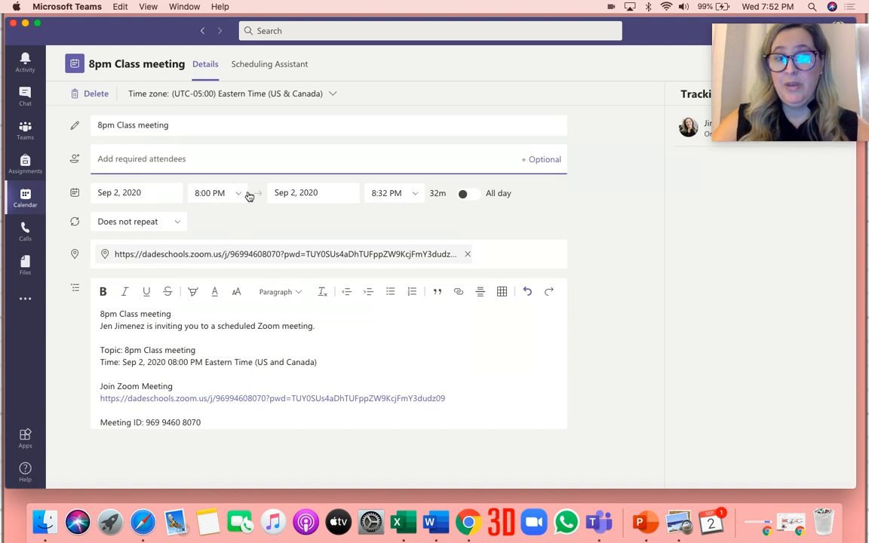
pyautogui.click(156, 219)
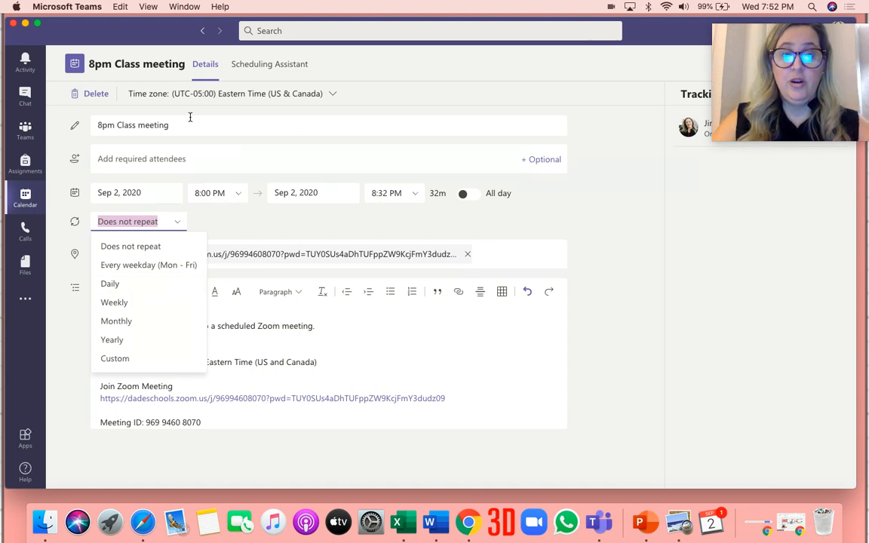
pyautogui.click(615, 213)
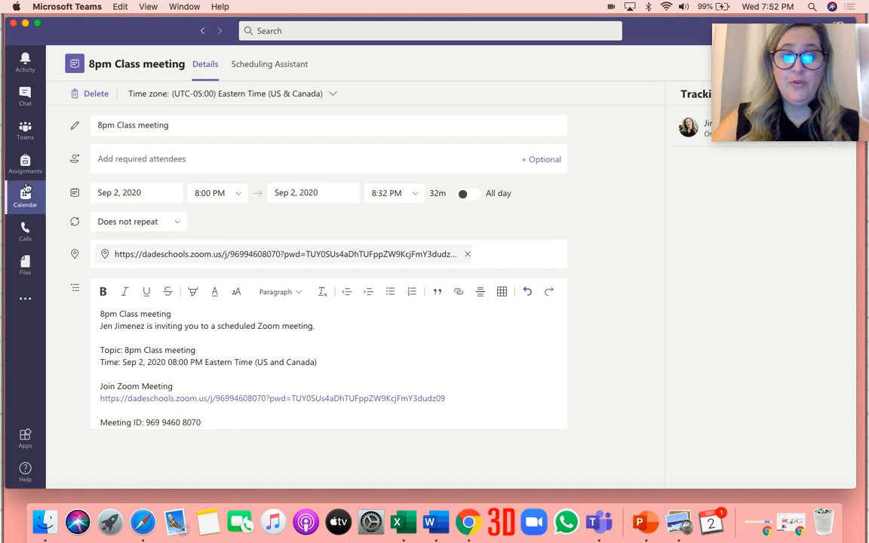
pyautogui.click(25, 131)
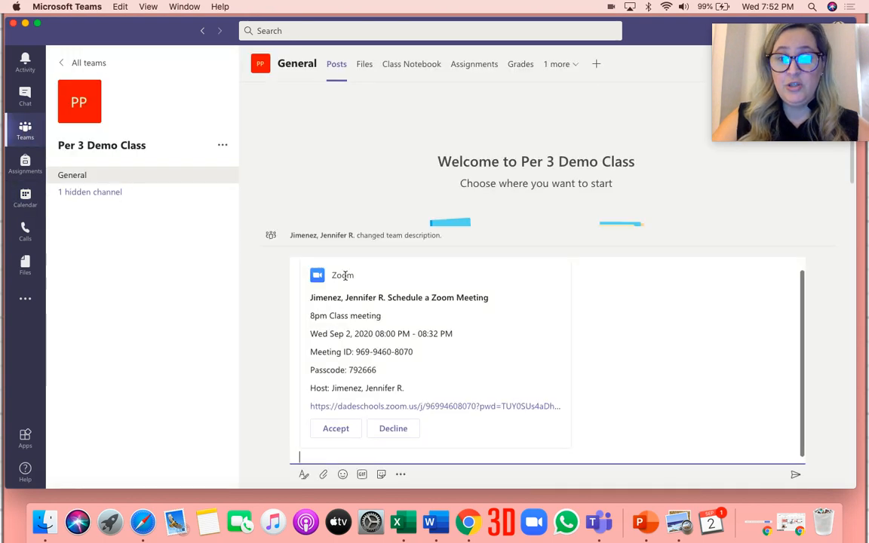